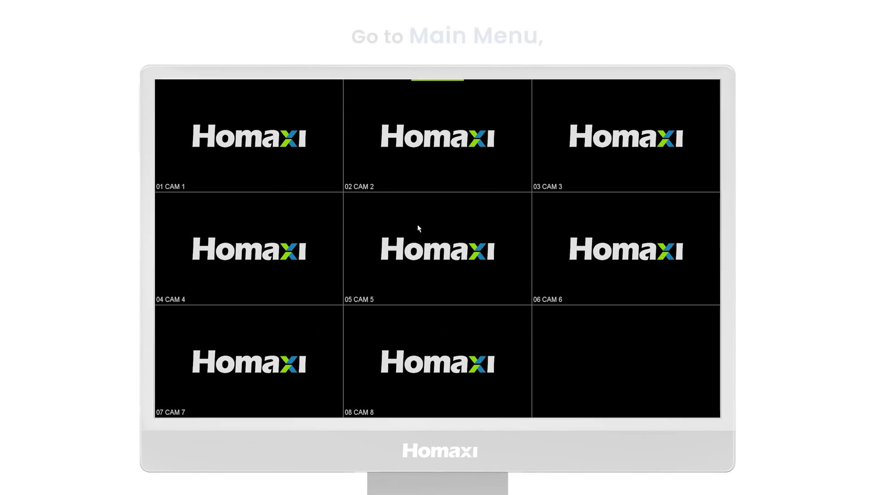
# Step: Open the Protocol Password list under Camera > Channel > Channel Set
pyautogui.click(443, 85)
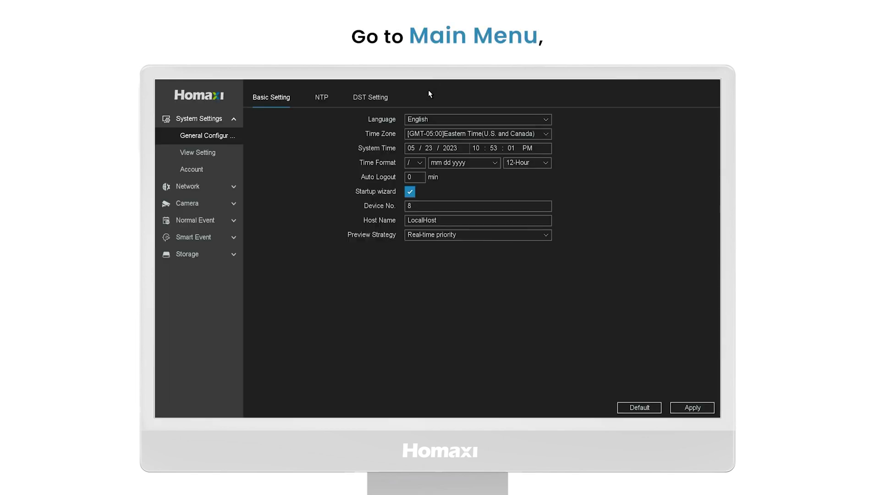
pyautogui.click(200, 203)
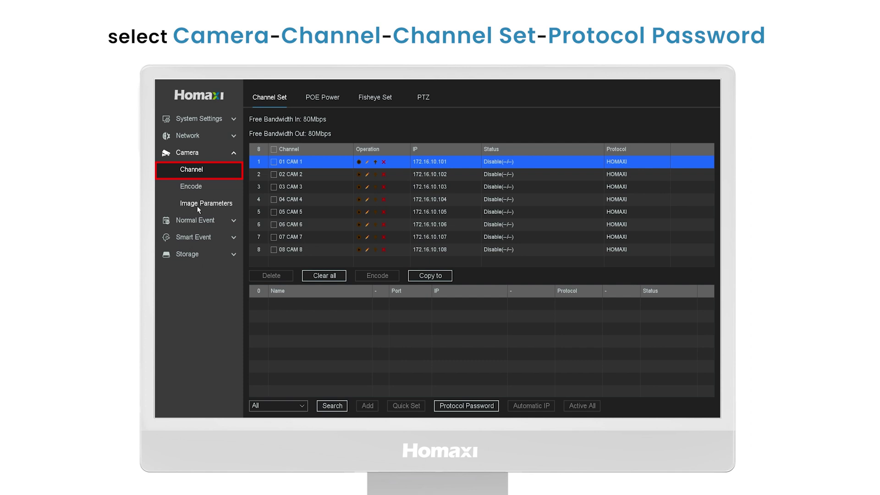
pyautogui.click(448, 405)
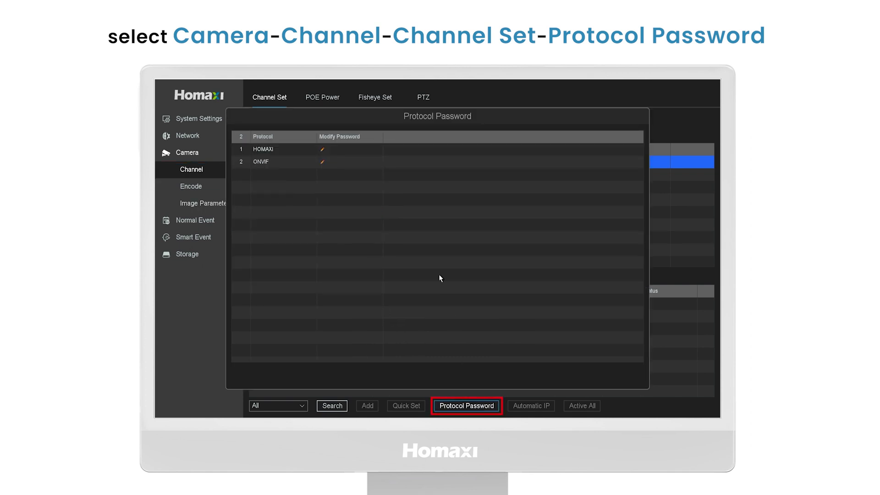
# Step: Enter a new HOMAXI protocol password with the on-screen keyboard
pyautogui.click(322, 149)
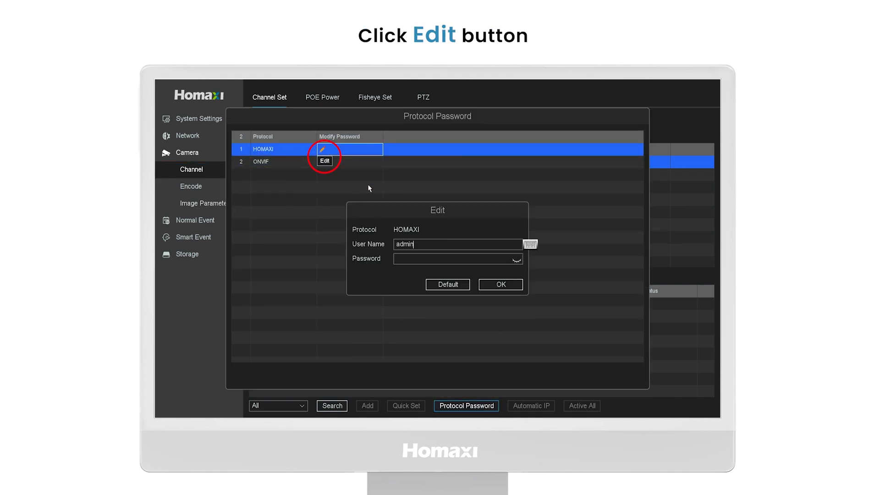
pyautogui.click(415, 259)
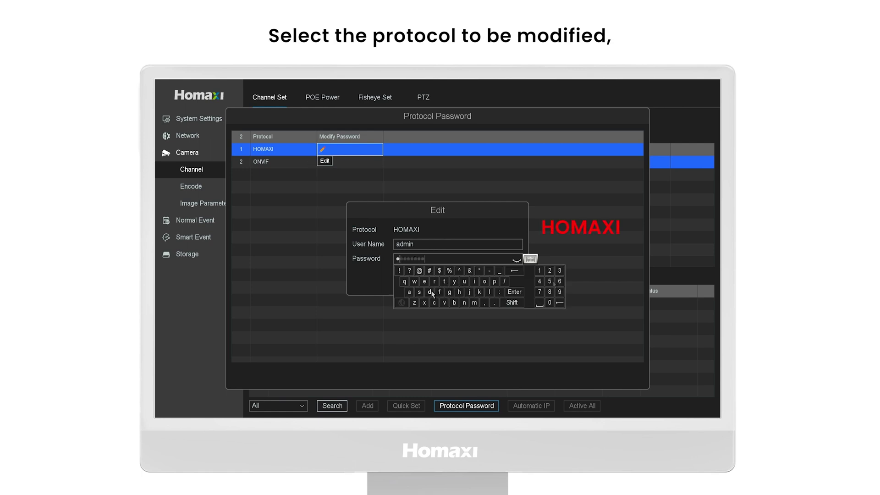
pyautogui.click(529, 258)
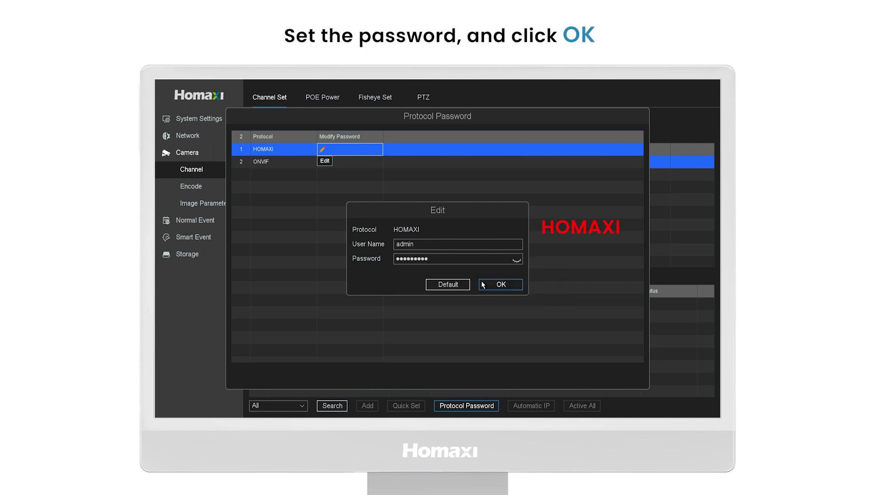
# Step: Confirm the HOMAXI password, set and confirm the ONVIF password, then close the list
pyautogui.click(270, 161)
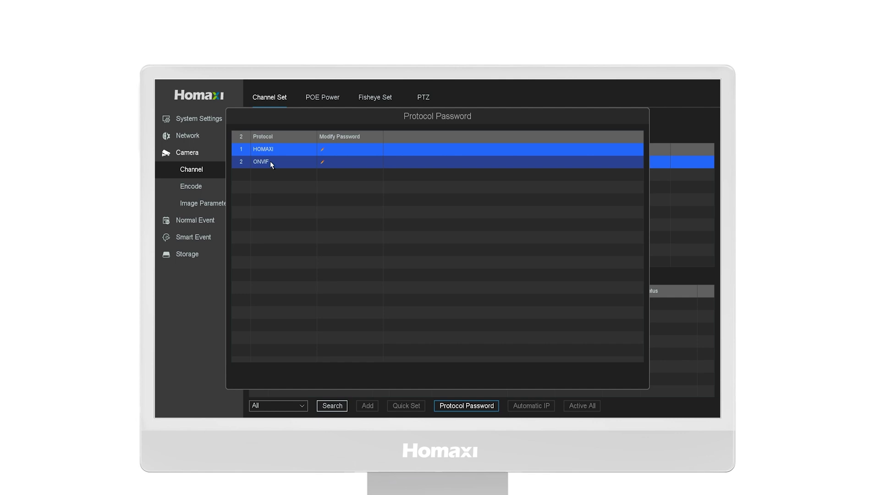
pyautogui.click(322, 162)
pyautogui.click(395, 258)
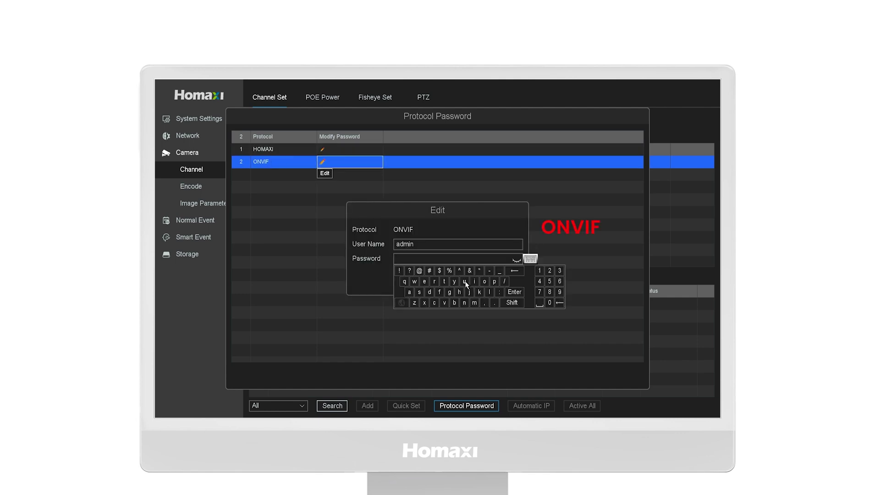
pyautogui.click(521, 223)
pyautogui.click(493, 279)
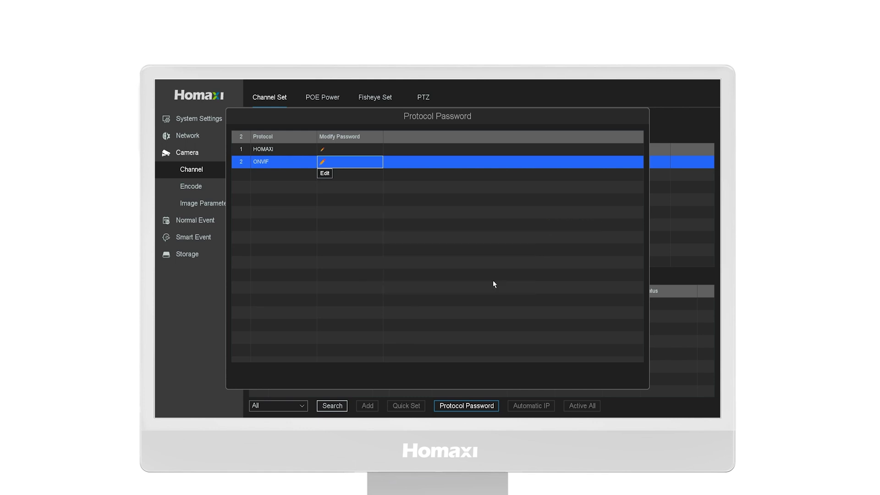
pyautogui.rightClick(493, 279)
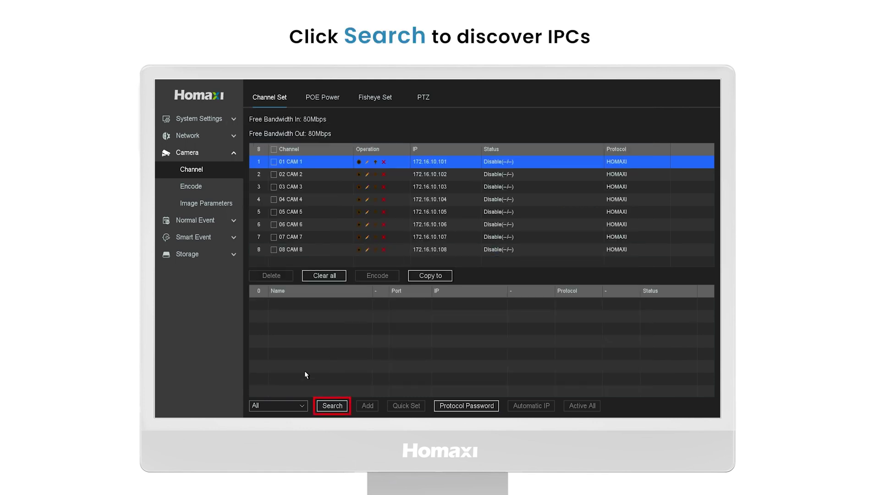
# Step: Search the network for cameras and set channel 01 CAM 1 to Manual connection
pyautogui.click(333, 406)
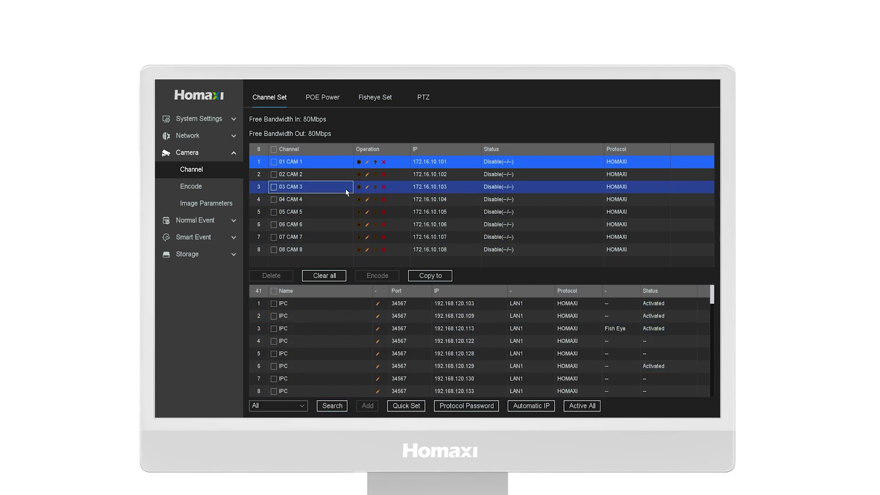
pyautogui.click(367, 163)
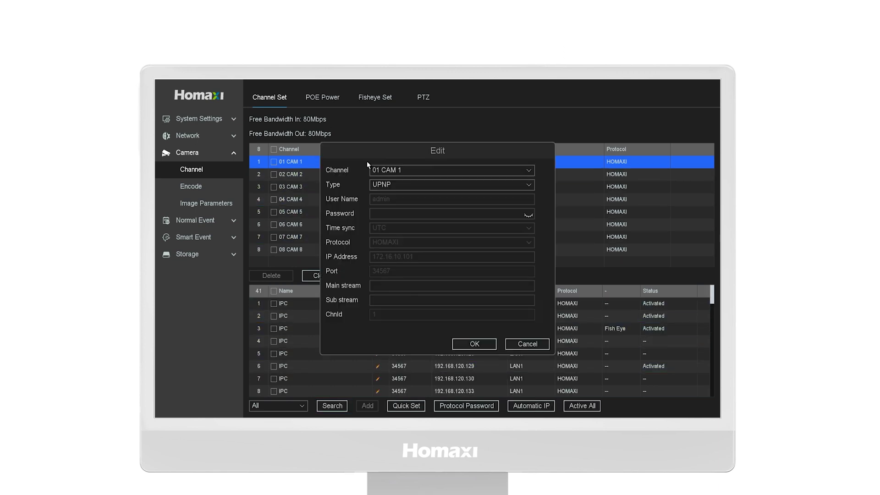
pyautogui.click(395, 185)
pyautogui.click(396, 204)
pyautogui.click(473, 344)
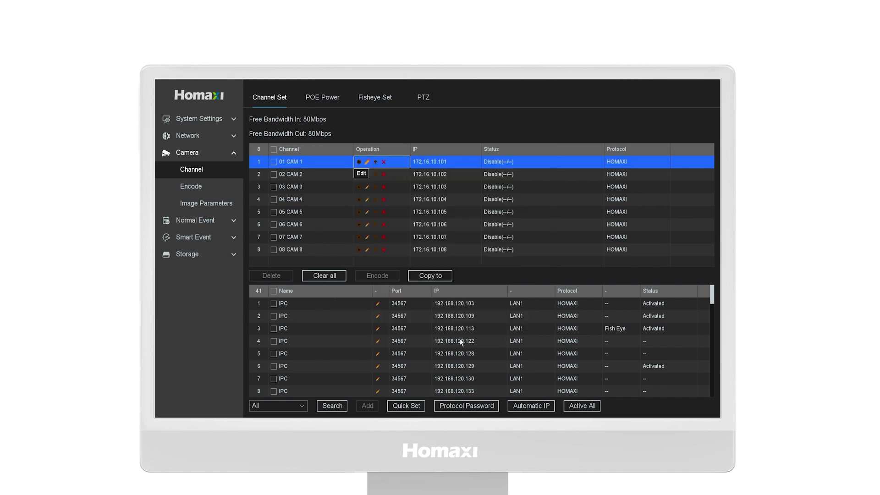
# Step: Add the first discovered Homaxi camera to channel 1 and review its connection settings
pyautogui.click(273, 304)
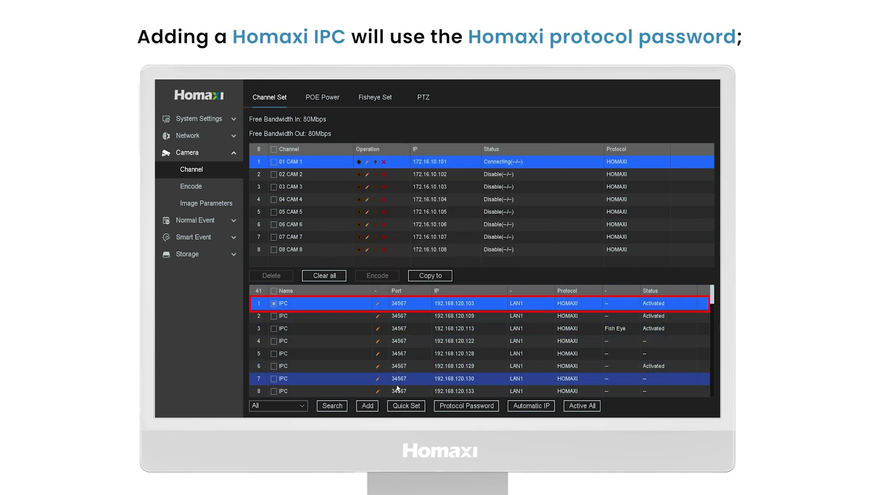
pyautogui.click(366, 406)
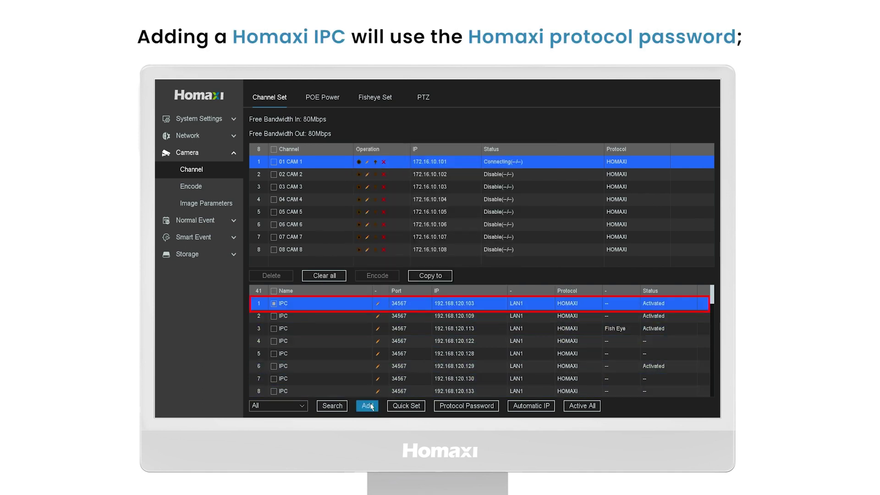
pyautogui.click(459, 162)
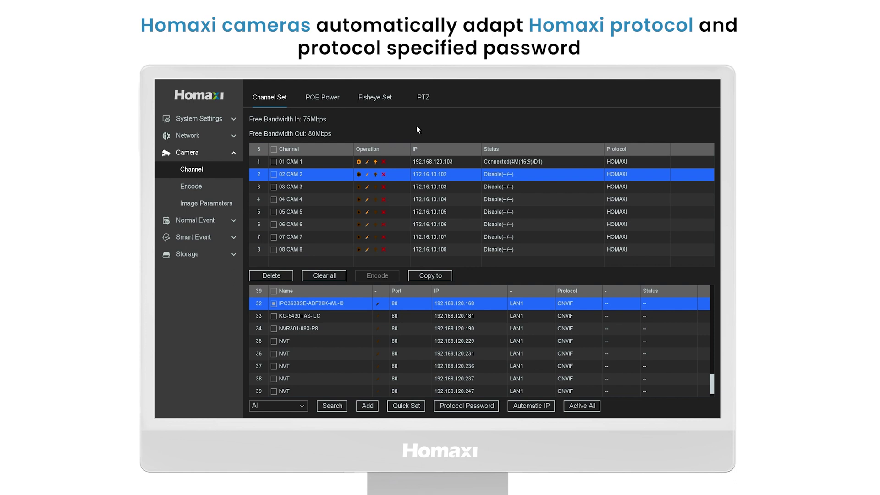
pyautogui.click(366, 161)
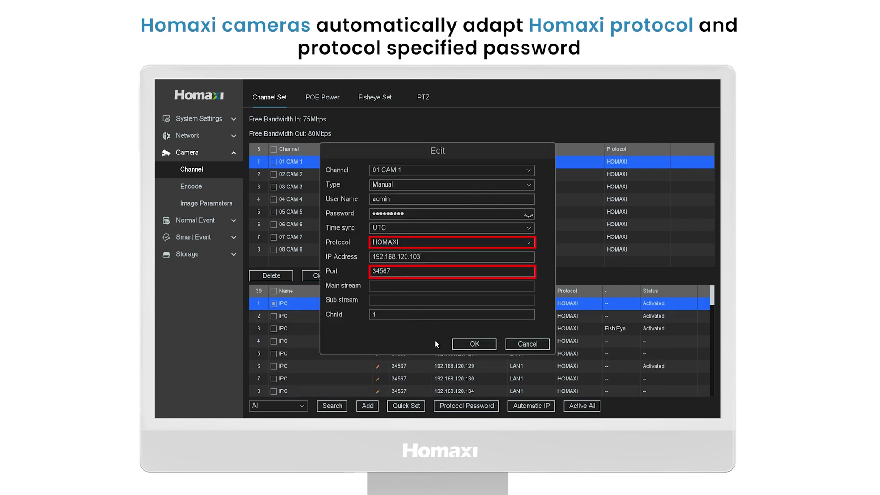
pyautogui.click(471, 344)
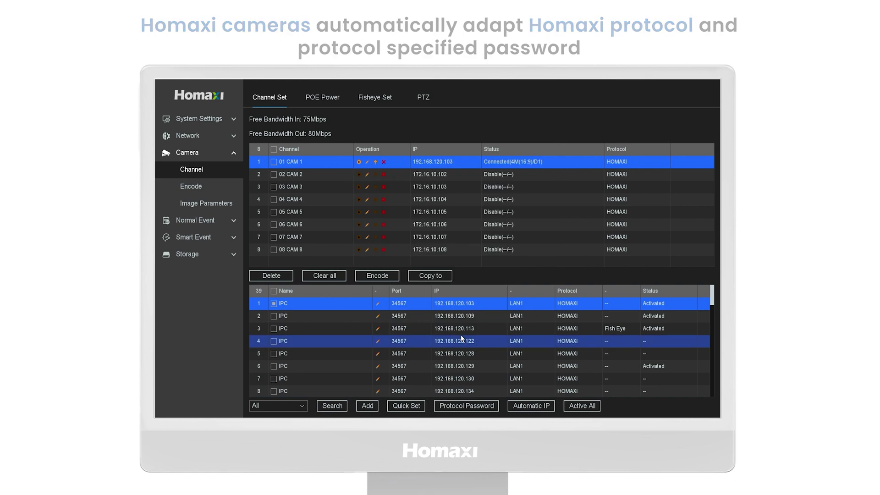
# Step: Find the ONVIF camera in the device list and set 02 CAM 2 to Manual
pyautogui.click(447, 329)
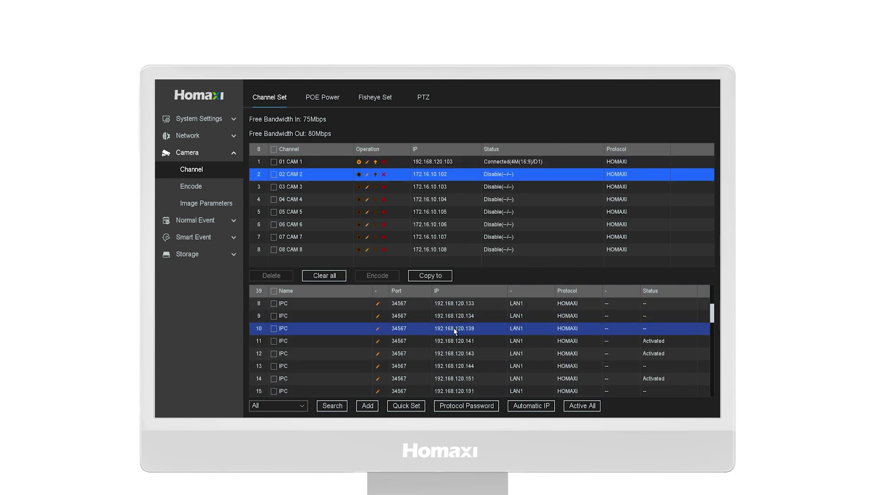
pyautogui.scroll(-5, 453, 330)
pyautogui.click(420, 353)
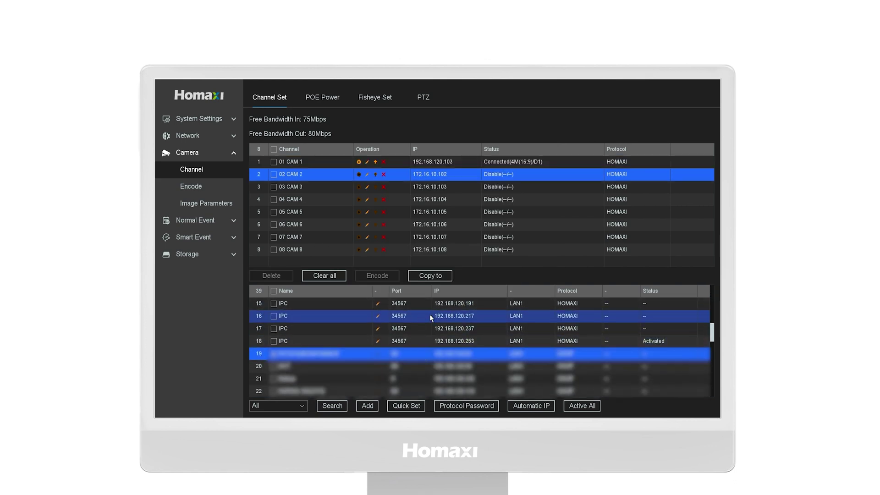
pyautogui.click(366, 174)
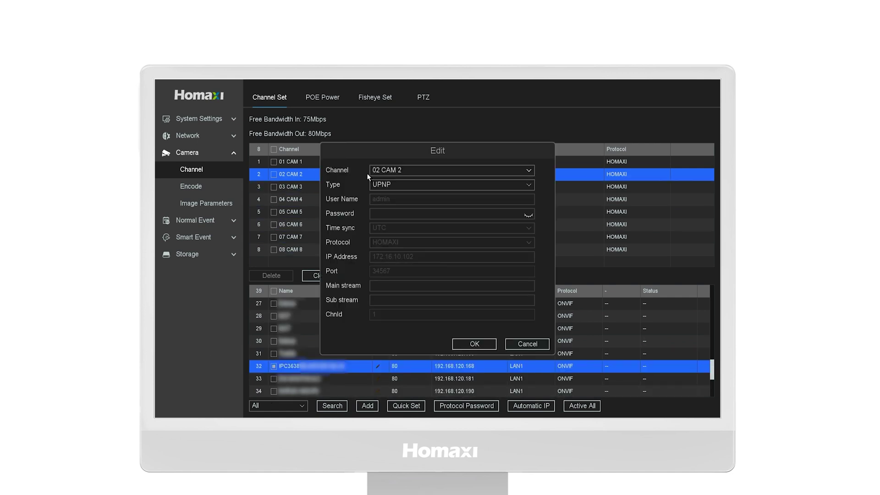
pyautogui.click(384, 185)
pyautogui.click(384, 204)
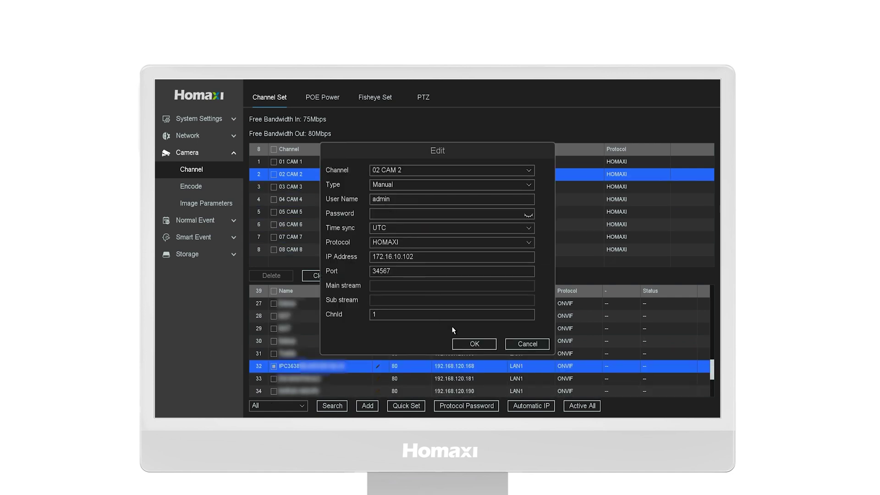
pyautogui.click(481, 344)
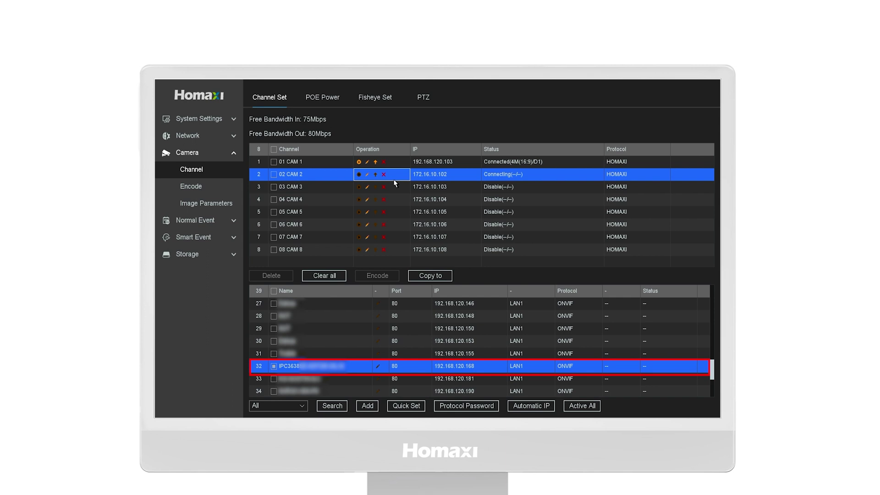
# Step: Add the ONVIF camera to channel 2 and verify its ONVIF protocol and port 80
pyautogui.click(368, 406)
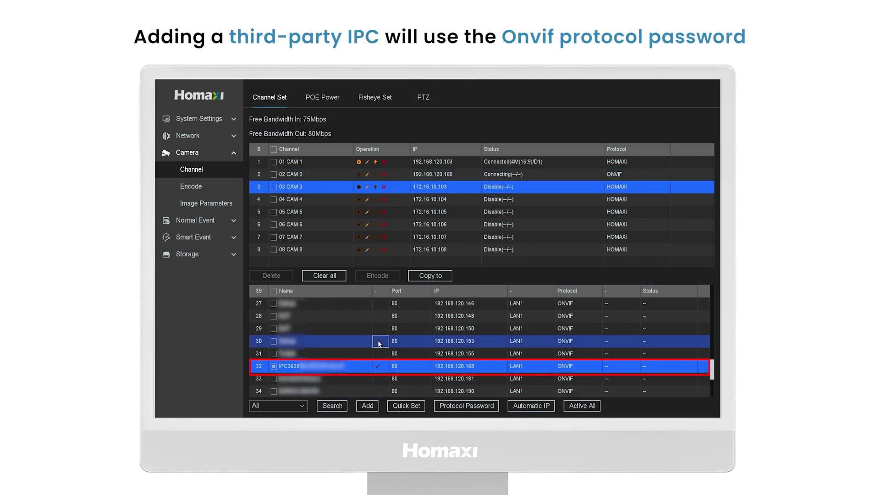
pyautogui.click(399, 176)
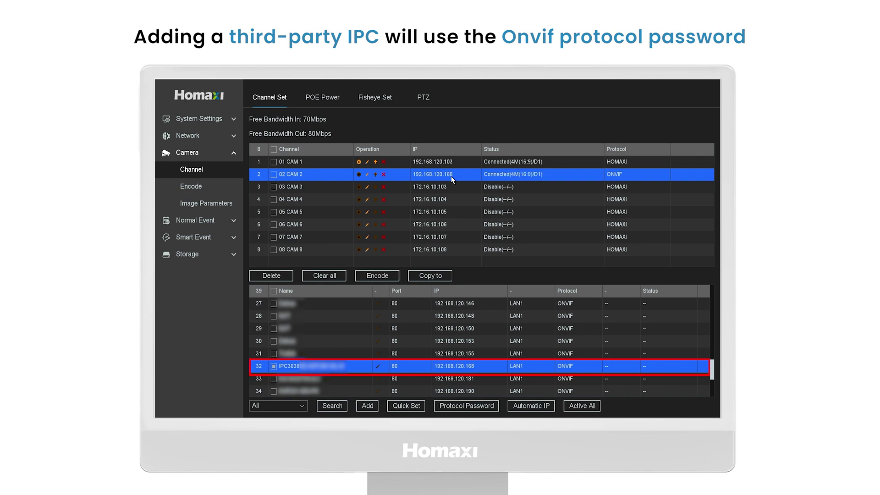
pyautogui.click(366, 174)
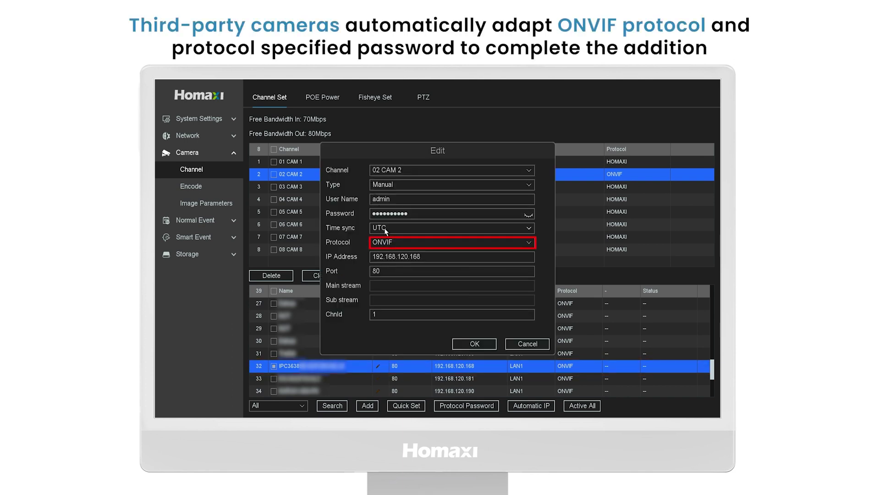
pyautogui.click(384, 276)
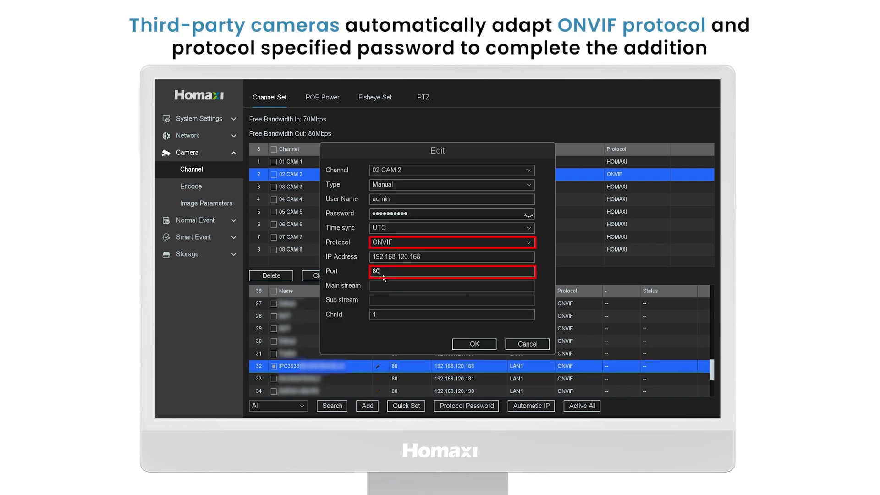
pyautogui.click(458, 344)
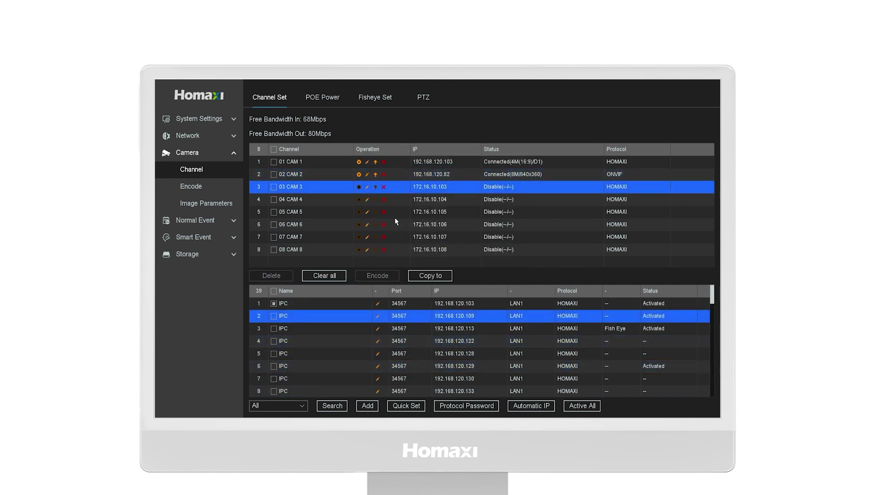
# Step: Set 03 CAM 3 to Manual and add the camera at 192.168.120.109
pyautogui.click(366, 187)
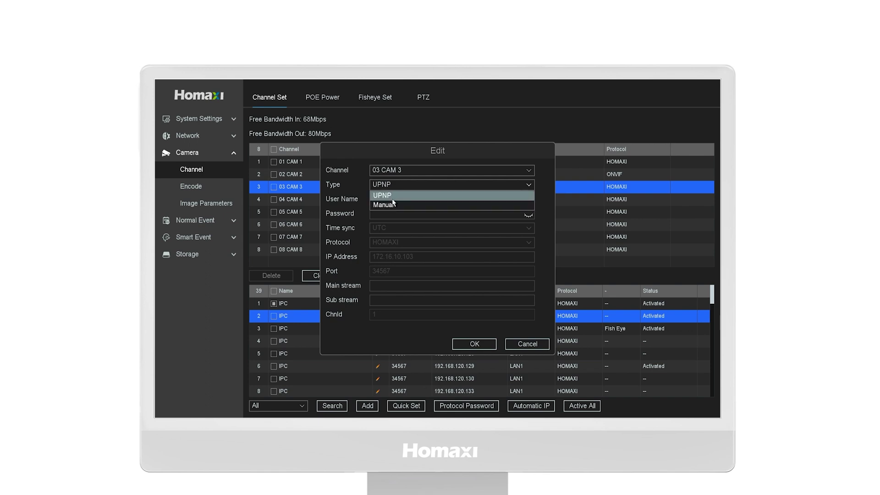
pyautogui.click(393, 204)
pyautogui.click(474, 344)
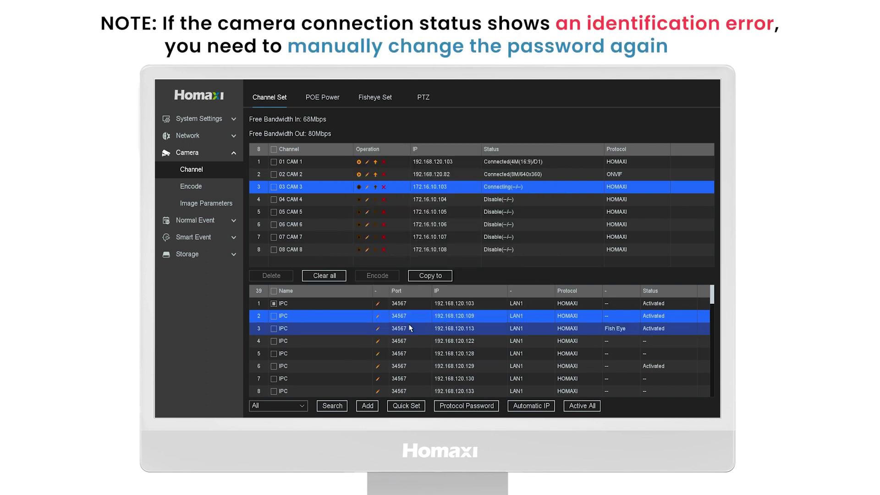
pyautogui.click(367, 406)
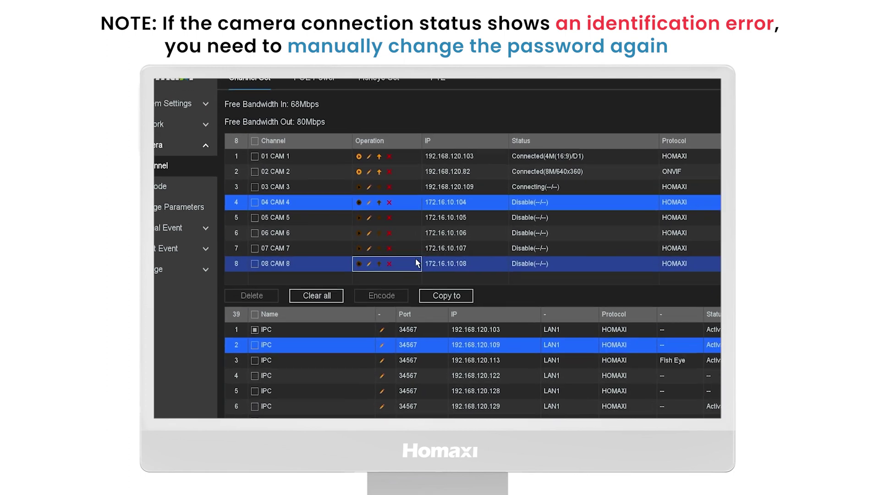
pyautogui.click(577, 187)
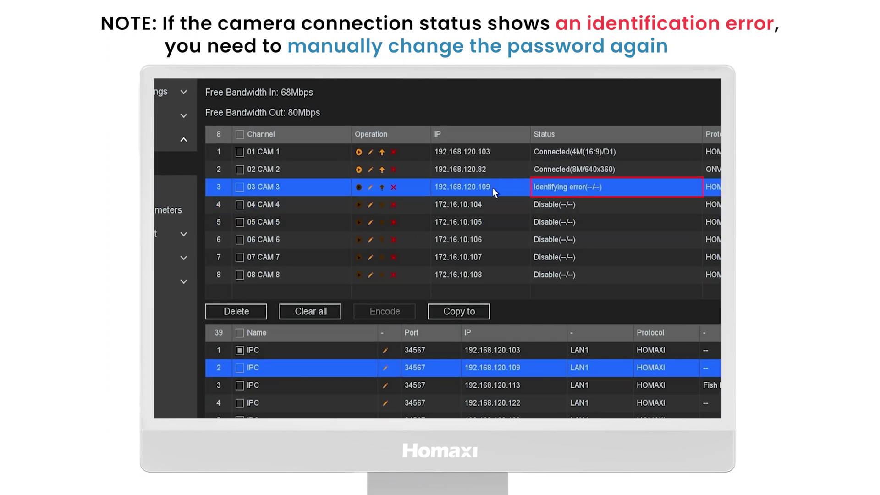
# Step: Re-enter CAM 3's password on the on-screen keyboard to clear the identifying error
pyautogui.click(371, 192)
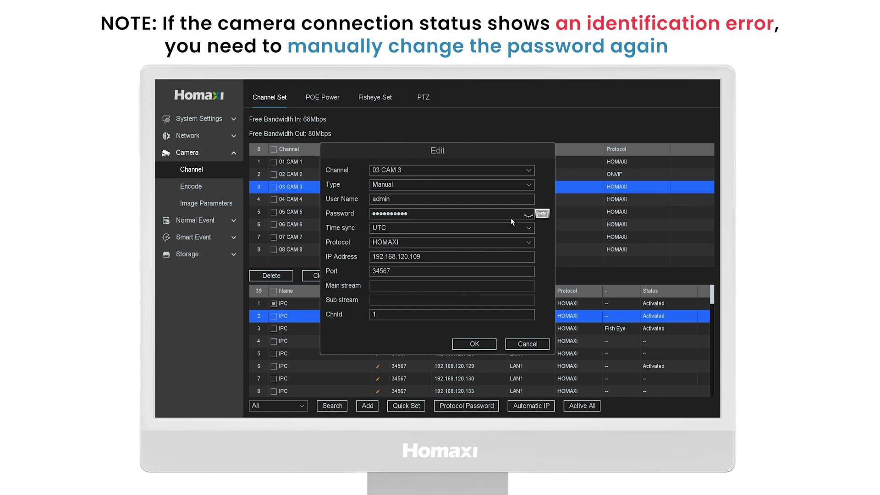
pyautogui.click(527, 214)
pyautogui.click(495, 228)
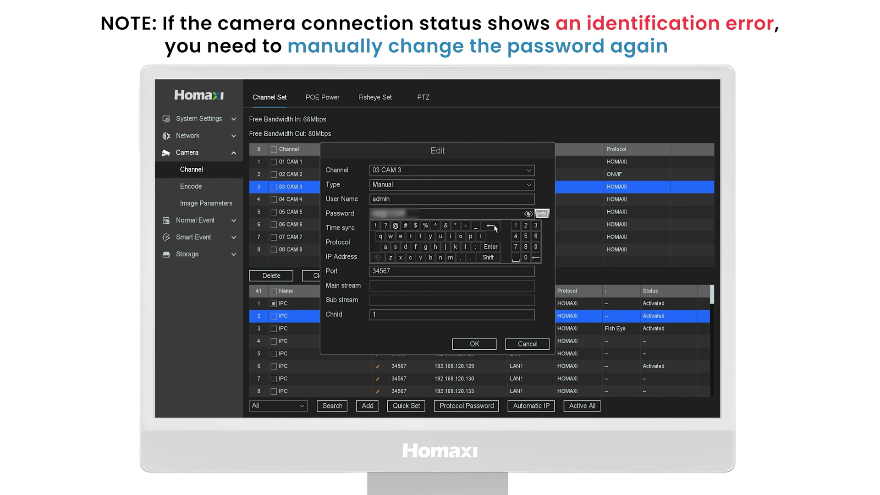
pyautogui.click(493, 226)
pyautogui.click(493, 226)
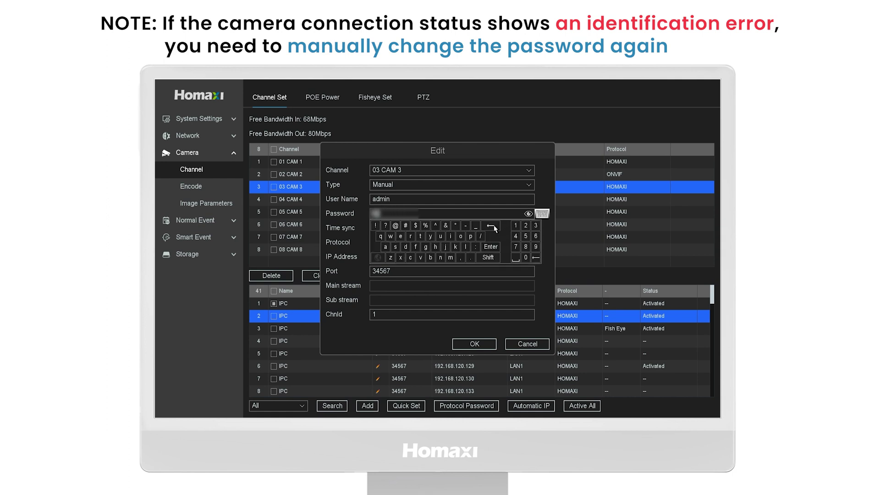
pyautogui.click(422, 237)
pyautogui.click(454, 247)
pyautogui.click(536, 236)
pyautogui.click(549, 274)
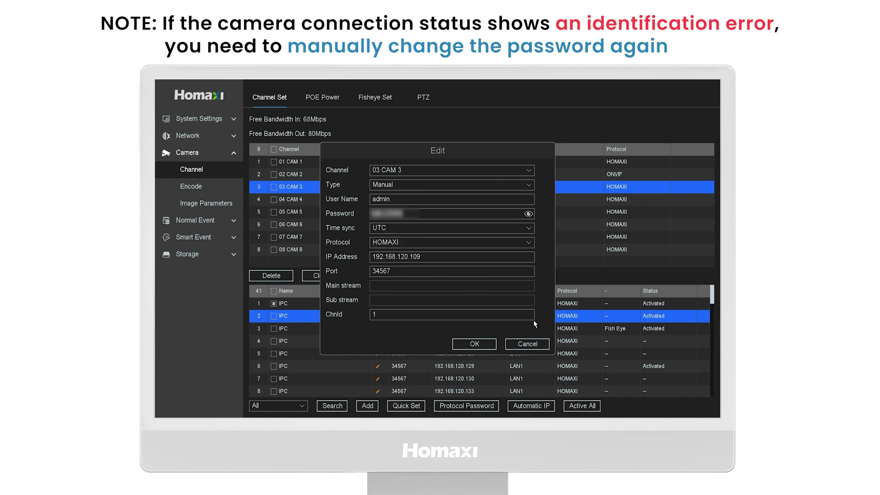
pyautogui.click(475, 344)
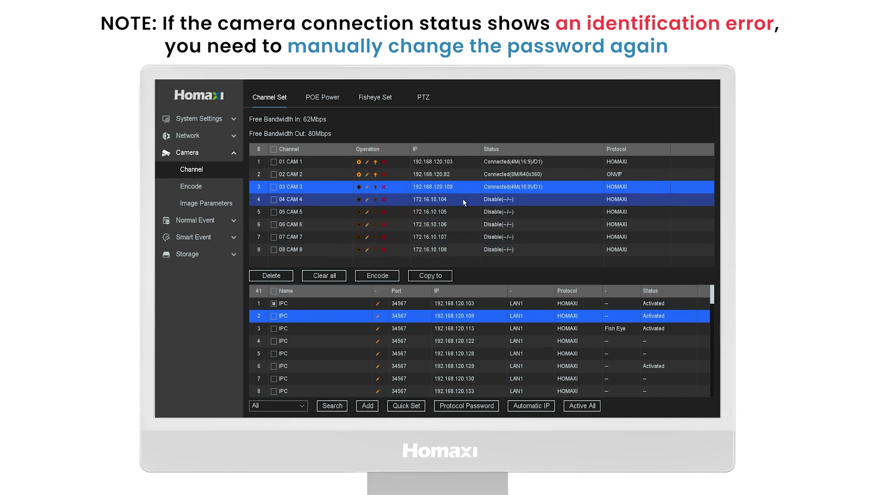